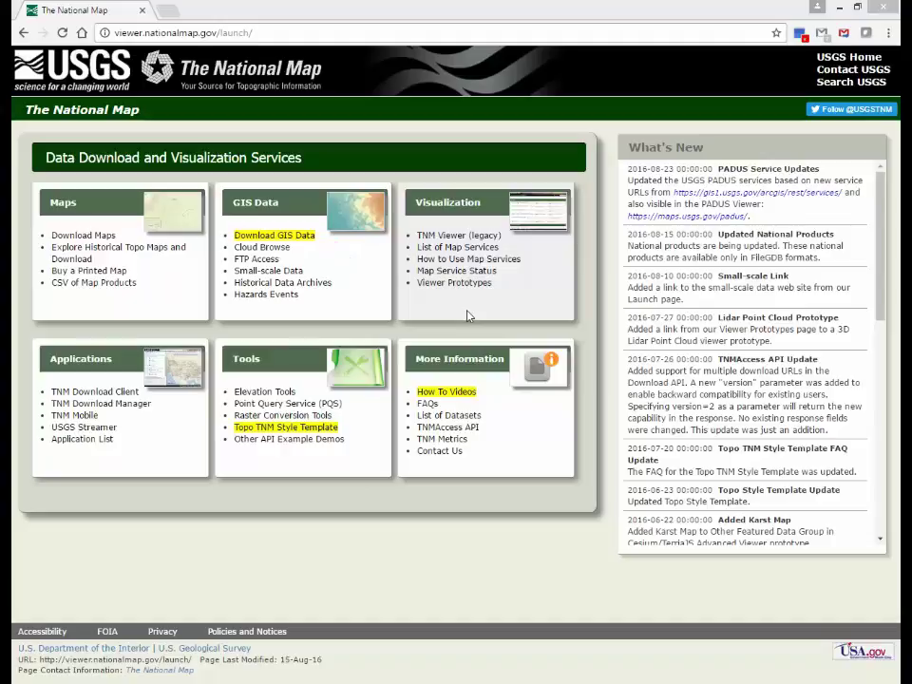
Add the Topo Map Data and Topo Stylesheet dataset in Download GIS Data and download its Stylesheet Zip
left_click(293, 241)
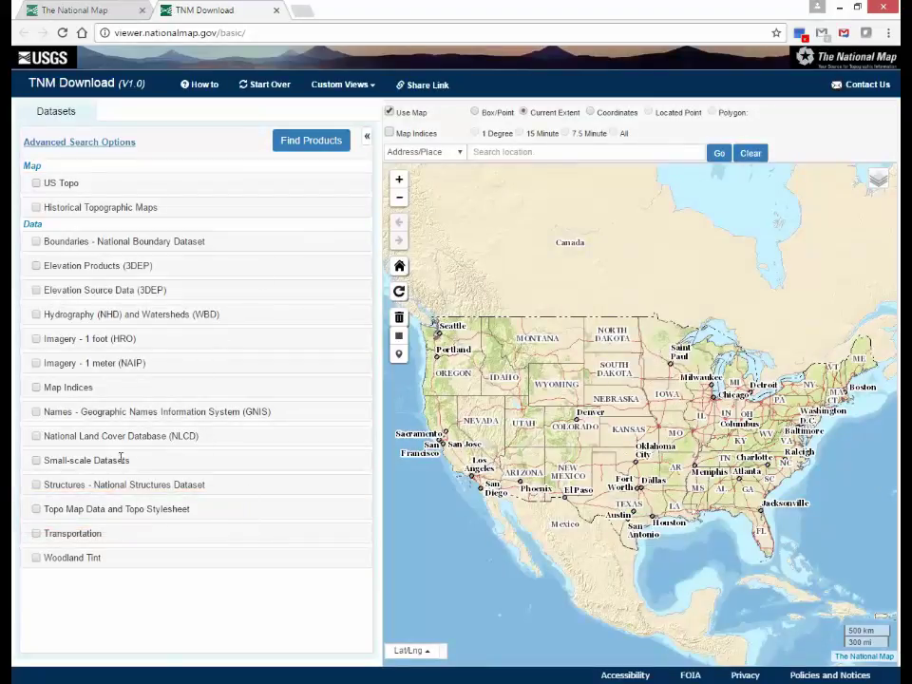
left_click(36, 510)
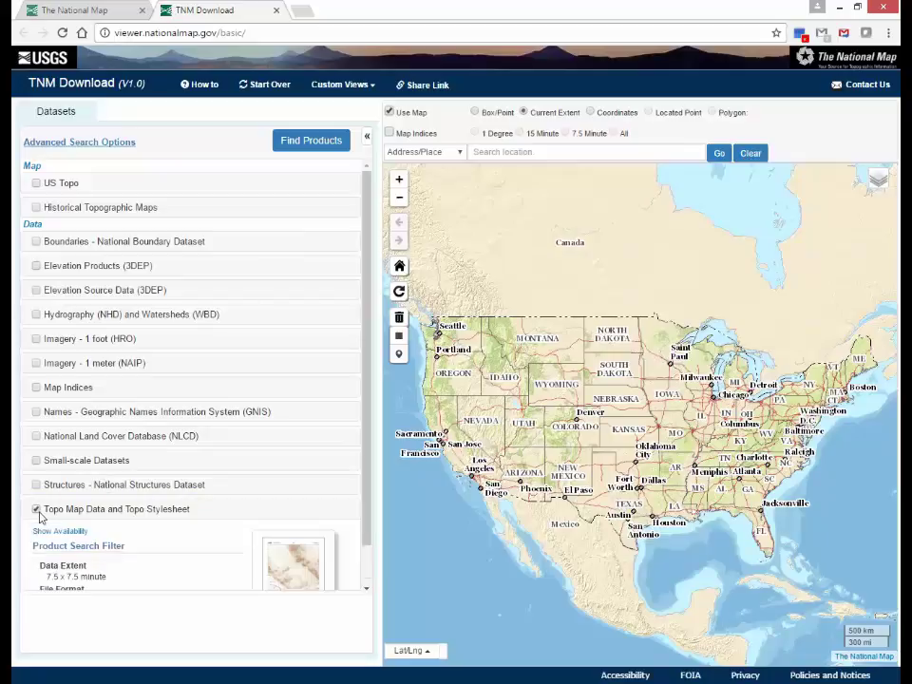
scroll(142, 514, "down", 1)
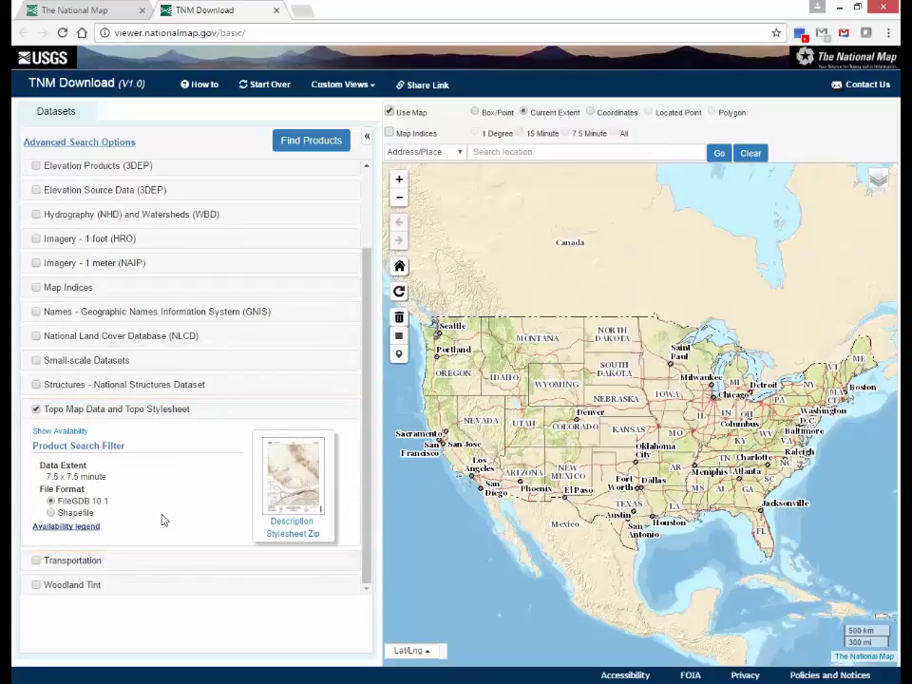
left_click(289, 535)
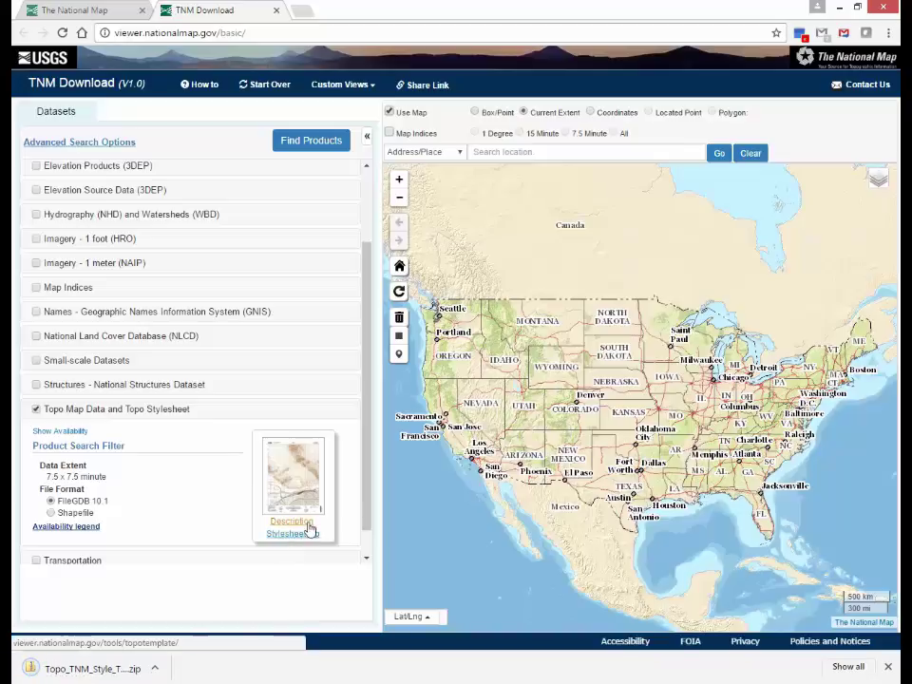
Open the Topo TNM Style Template description and save its Metadata and FAQ files
left_click(310, 528)
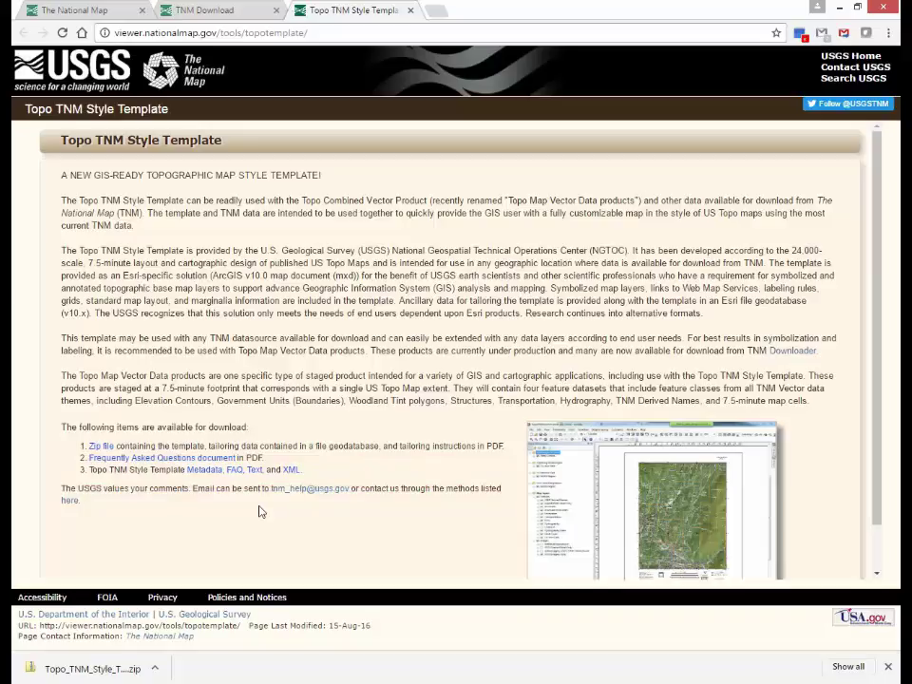
right_click(198, 475)
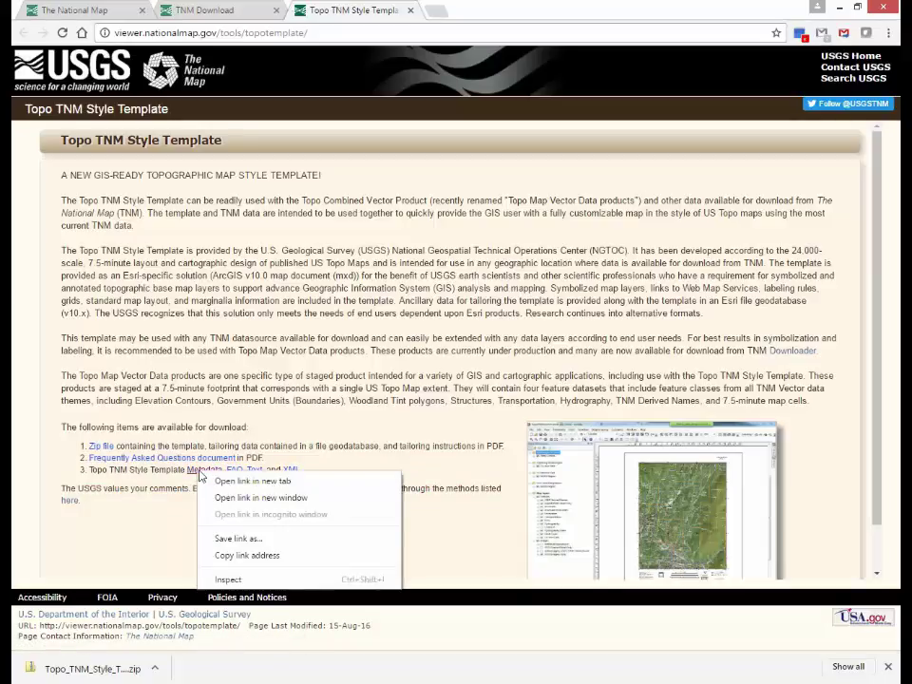
left_click(237, 538)
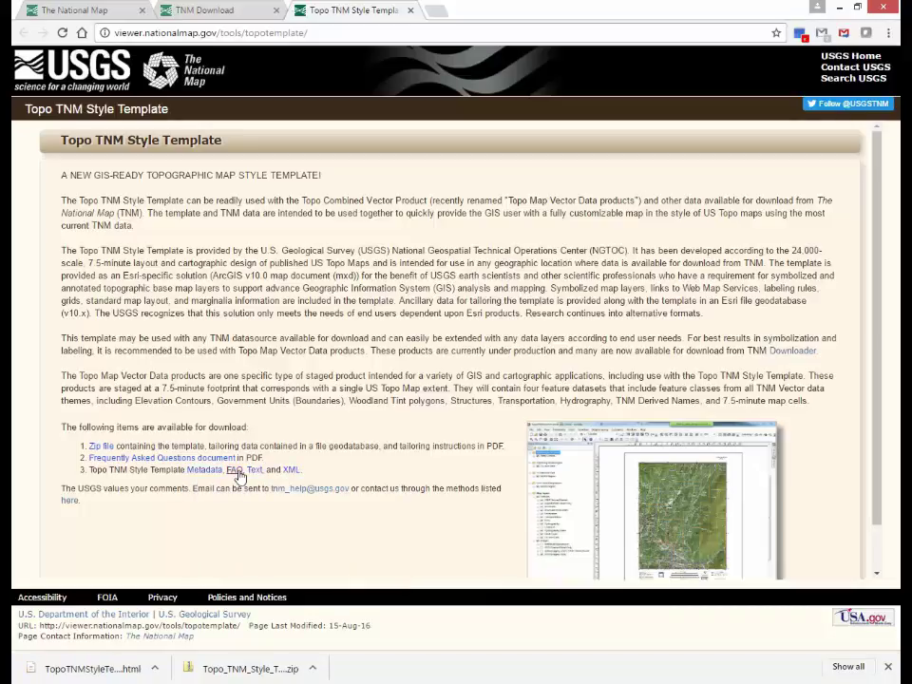
right_click(237, 475)
left_click(271, 538)
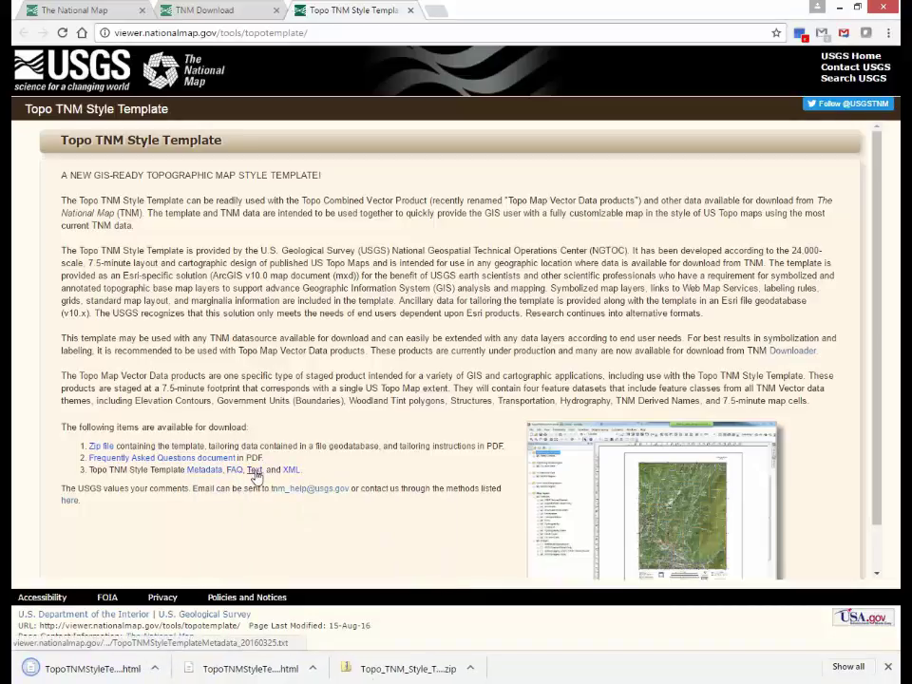
Save the template's Text and XML files, then show the stylesheet zip in its folder
right_click(255, 476)
left_click(228, 430)
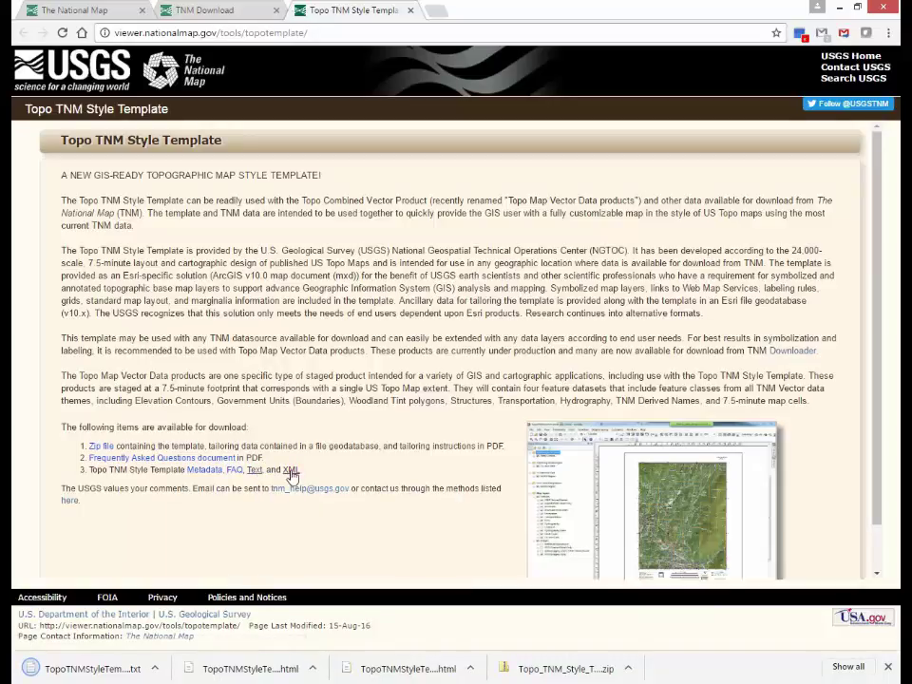
right_click(292, 473)
left_click(328, 536)
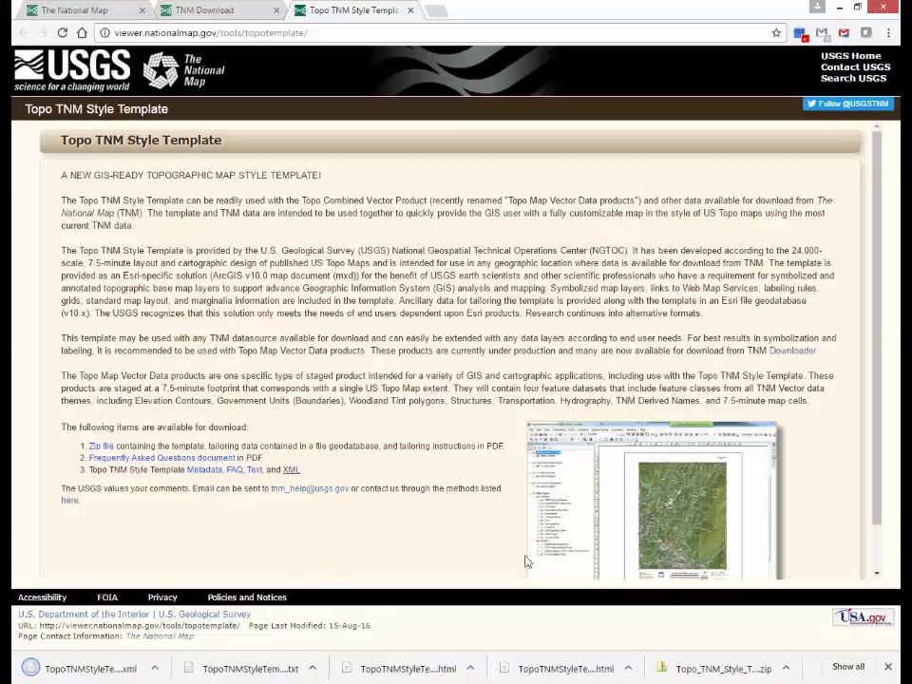
right_click(739, 668)
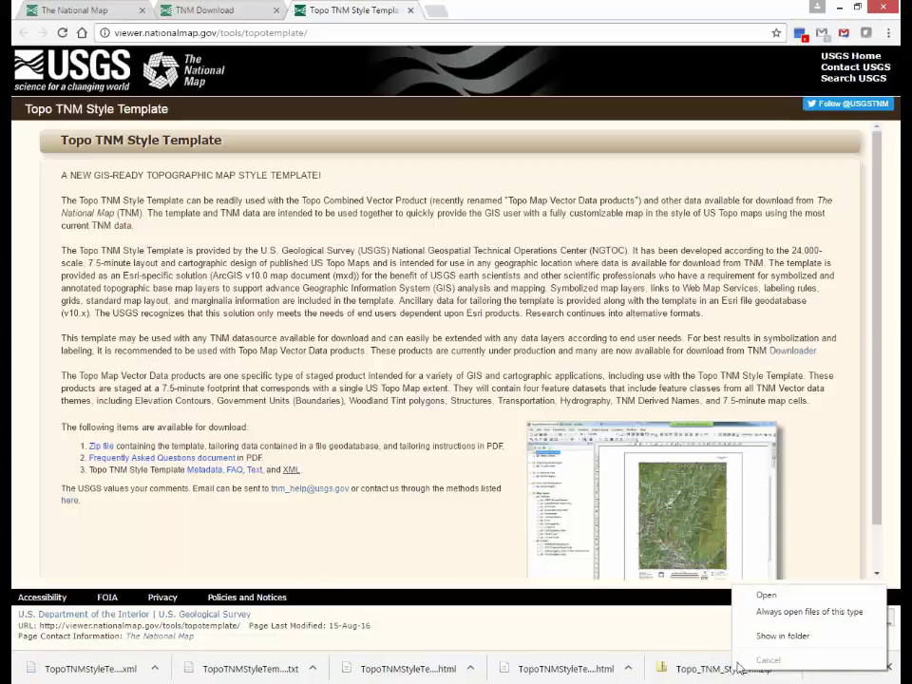
left_click(784, 636)
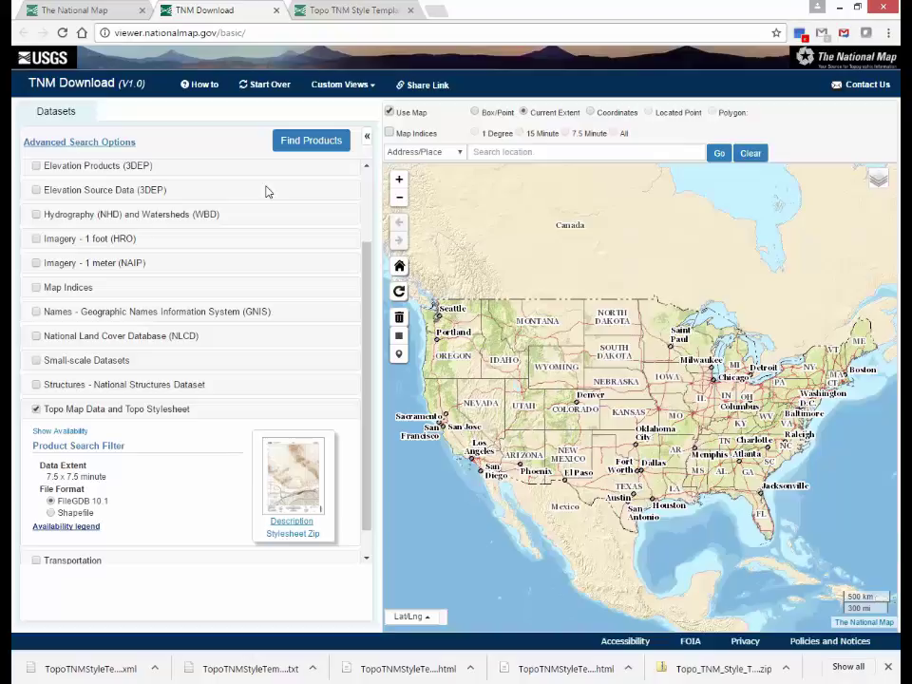
Turn on the Topo Map Data availability overlay and zoom the map to Binghamton
left_click(59, 430)
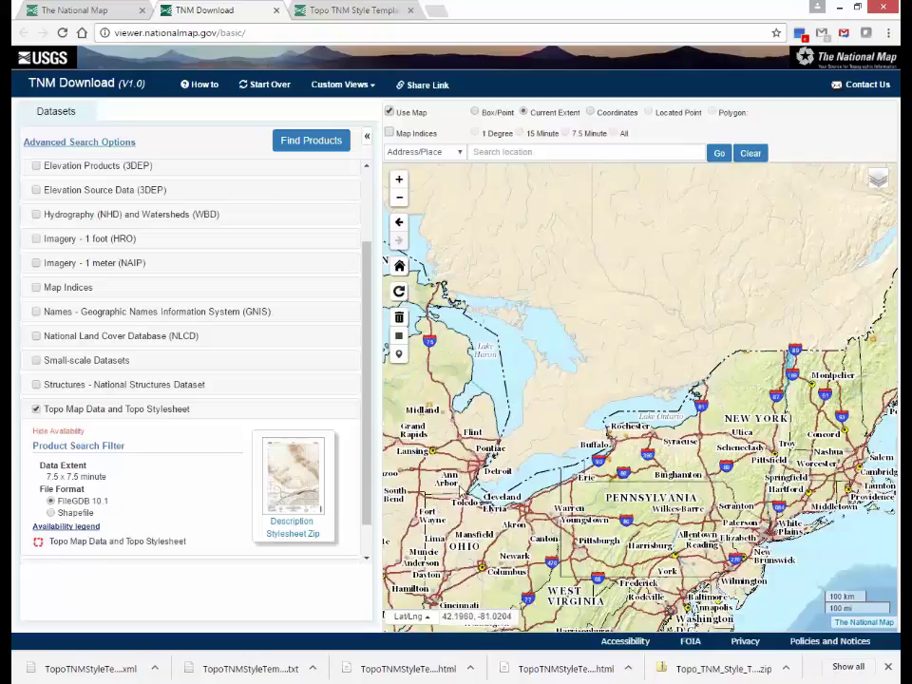
left_click(59, 430)
left_click(60, 430)
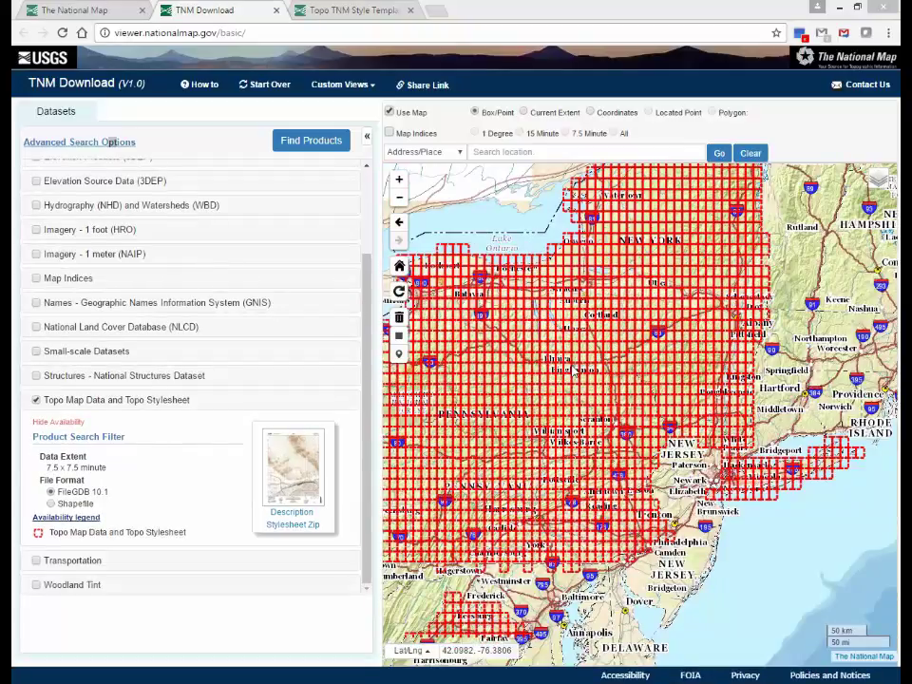
scroll(574, 373, "up", 2)
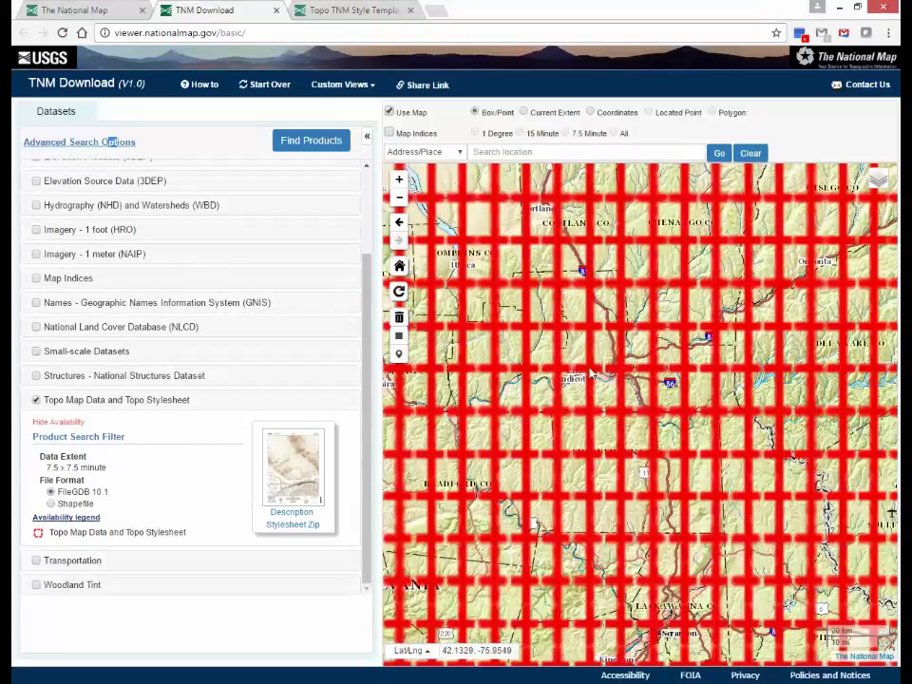
scroll(605, 381, "up", 3)
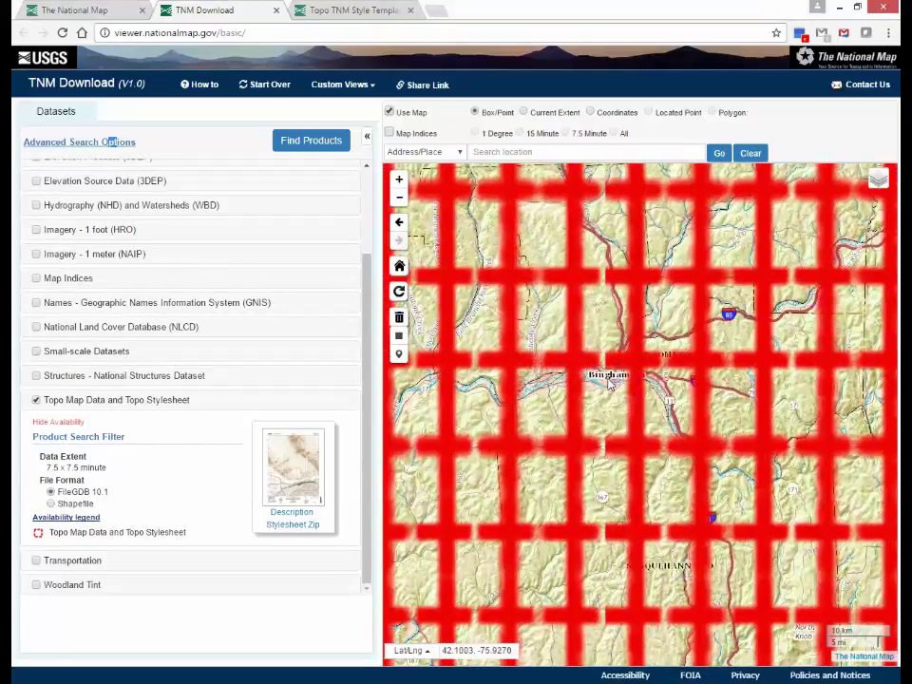
scroll(518, 470, "up", 1)
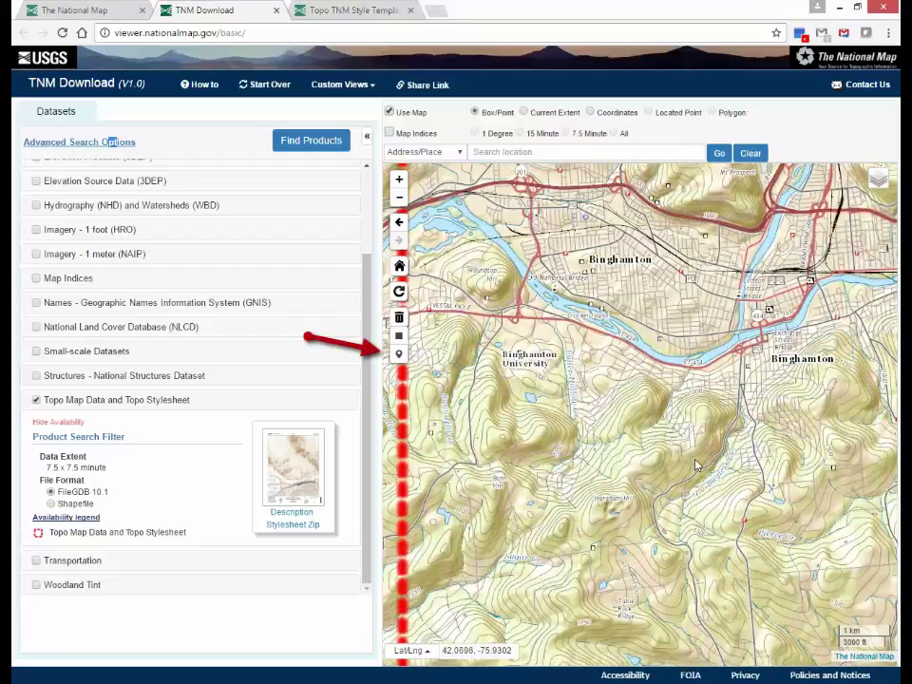
Place a point marker near Binghamton University and find products there
left_click(400, 357)
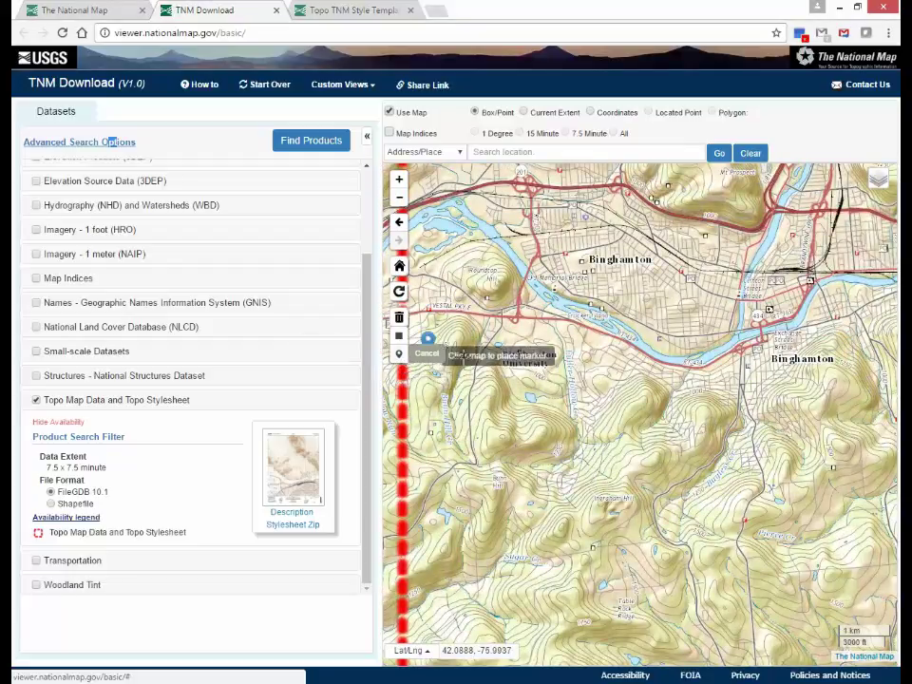
left_click(606, 370)
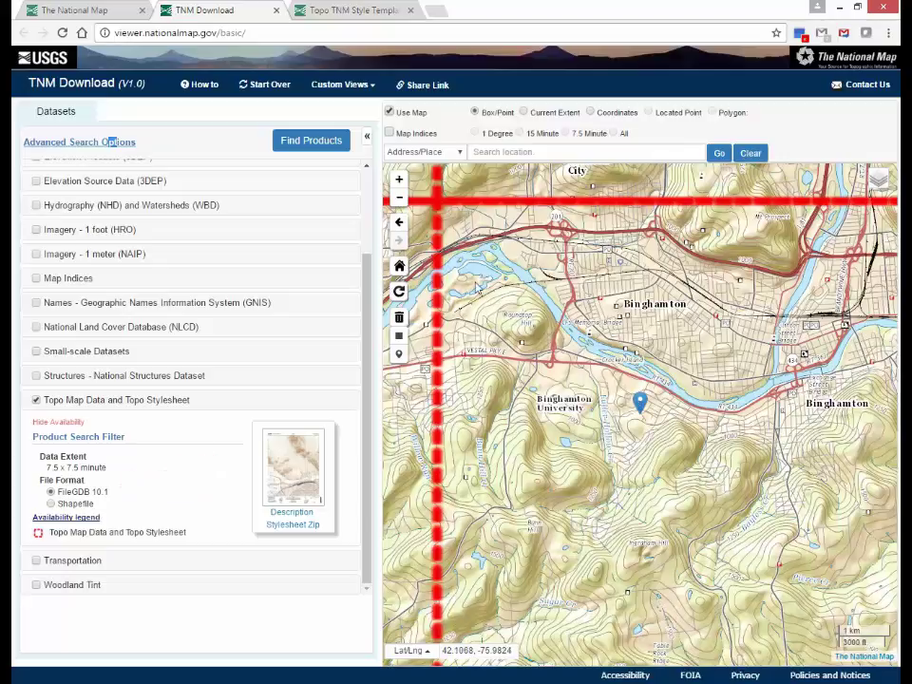
left_click(336, 147)
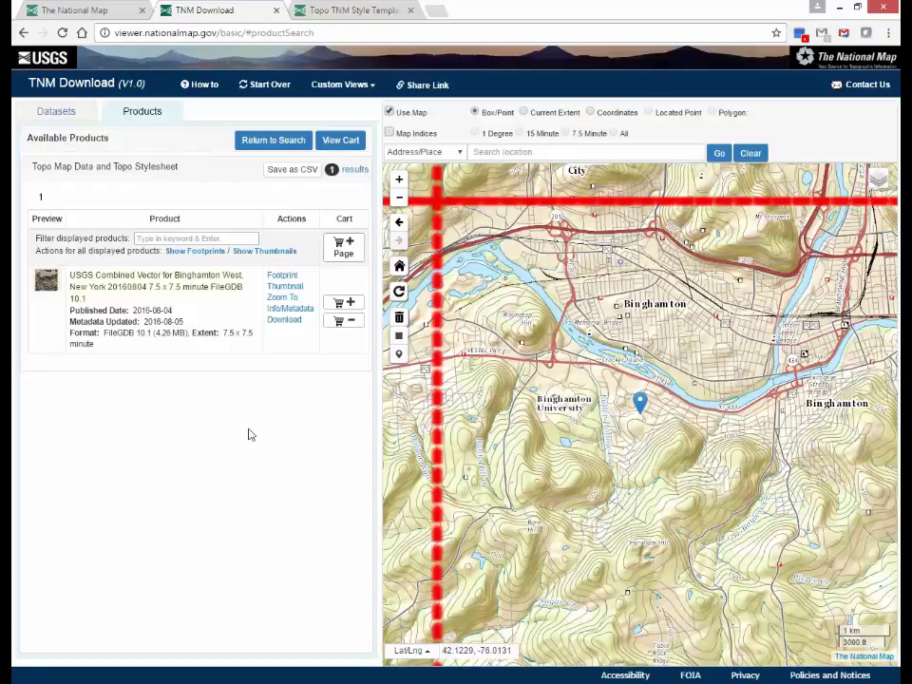
Show the Binghamton West product's footprint and thumbnail and zoom the map to it
left_click(281, 276)
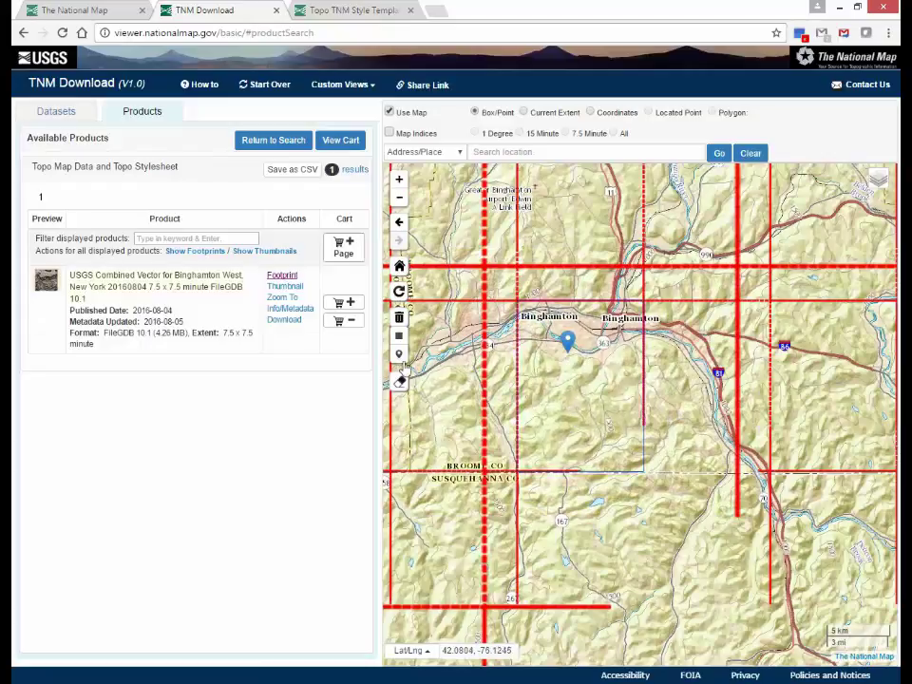
left_click(294, 286)
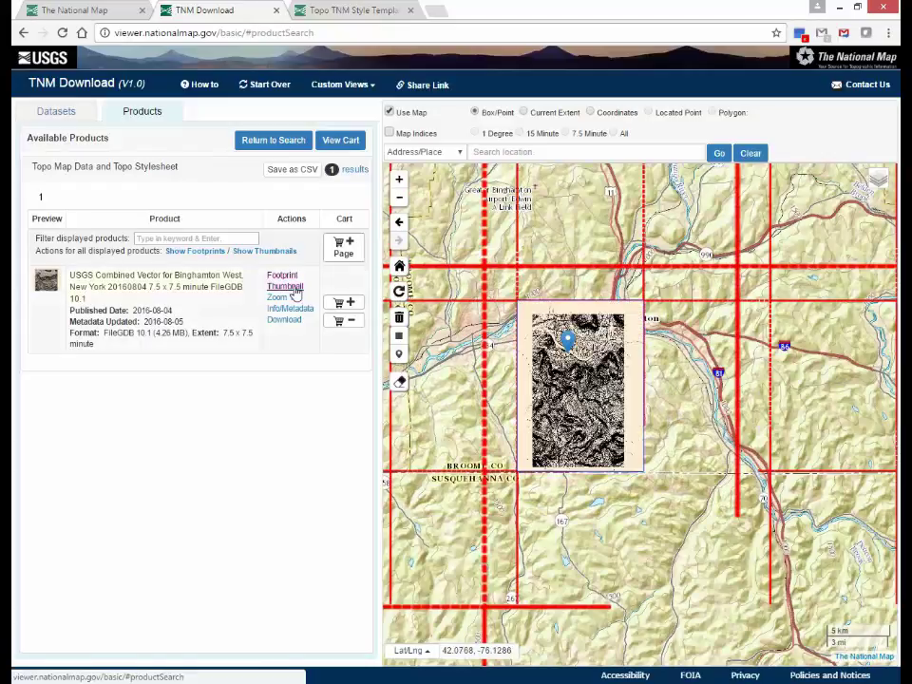
left_click(279, 299)
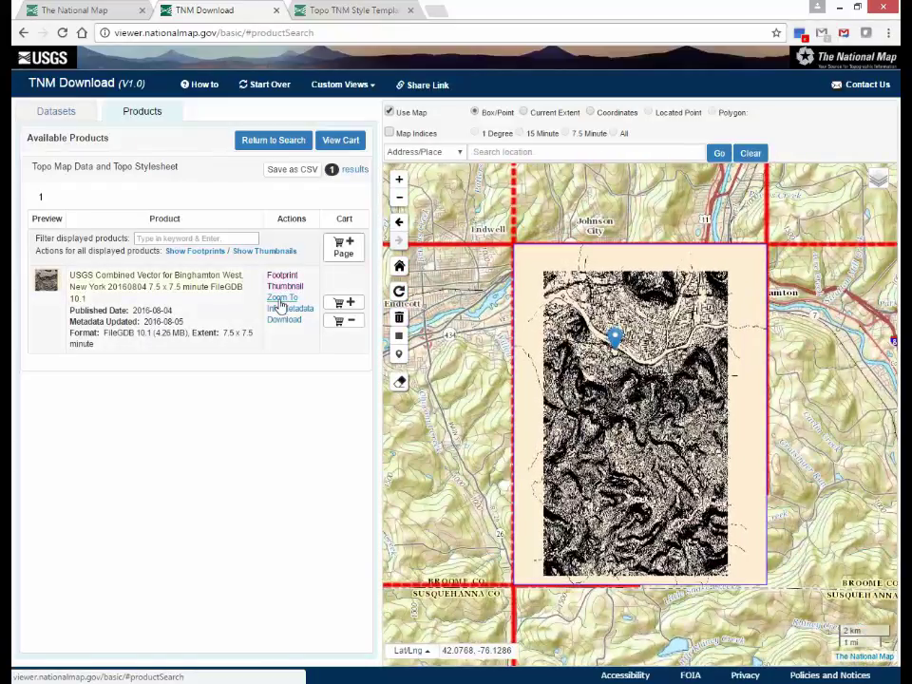
Check the product's metadata, then download the Binghamton West FileGDB zip VECTOR_3955_Bin...zip
left_click(290, 311)
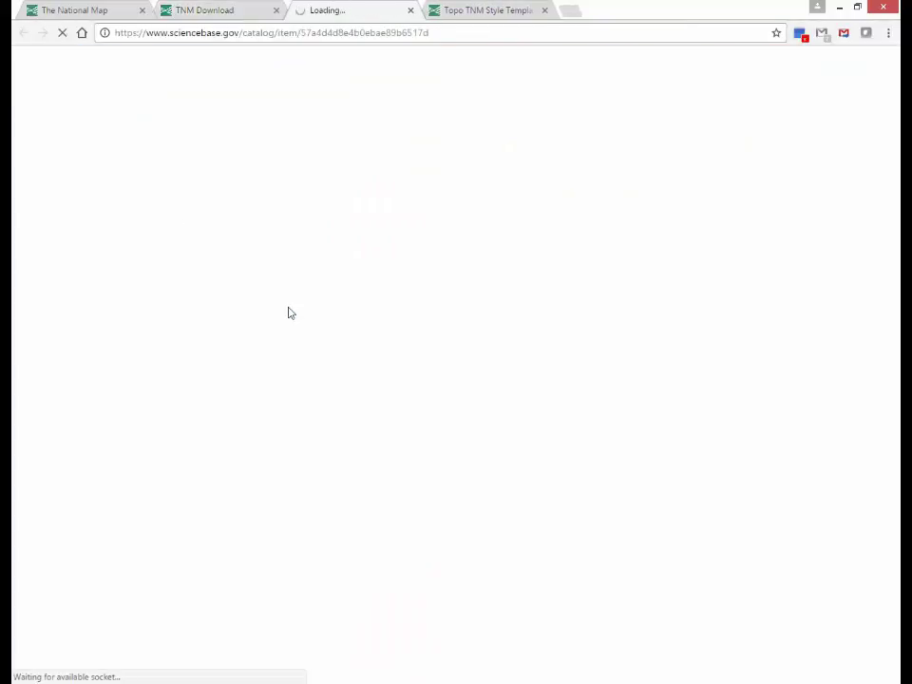
left_click(410, 11)
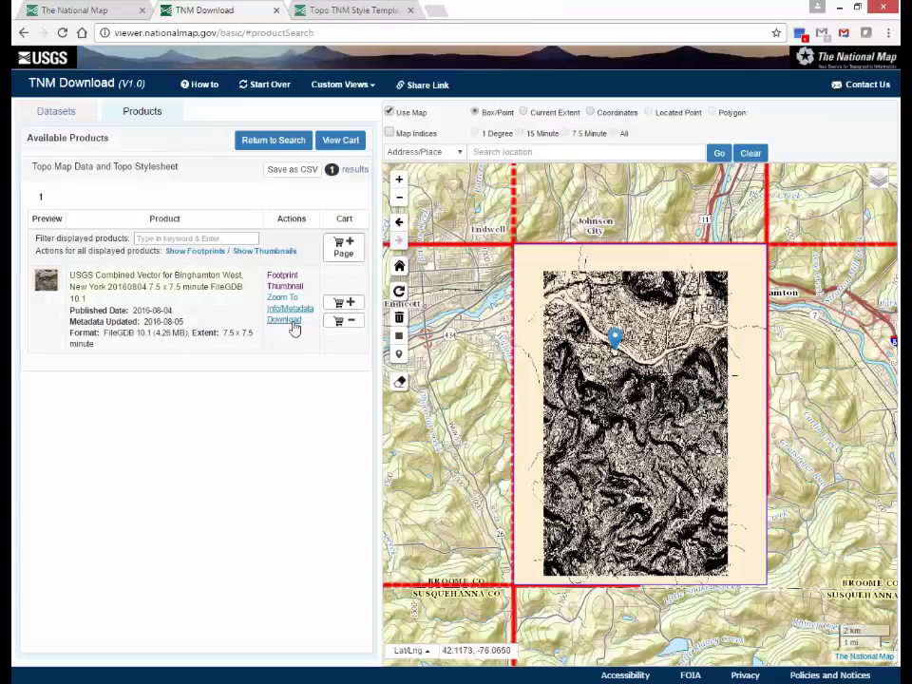
left_click(293, 323)
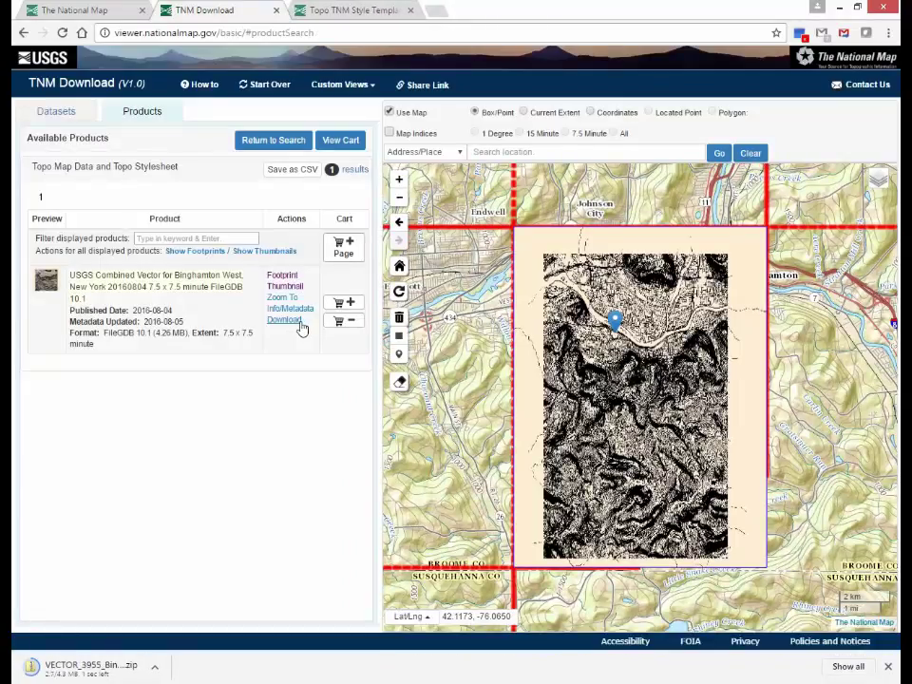
right_click(113, 677)
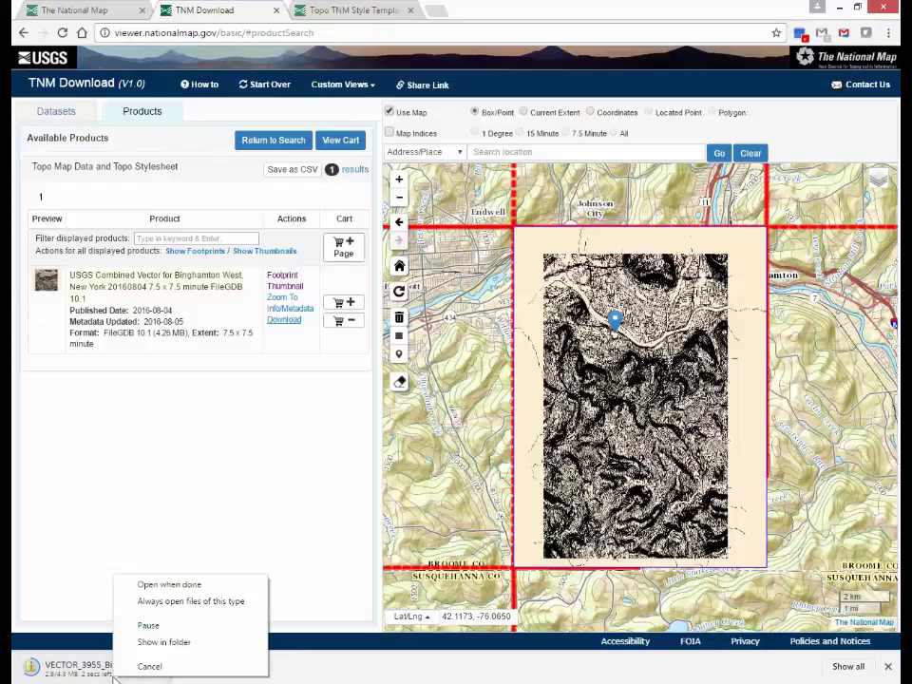